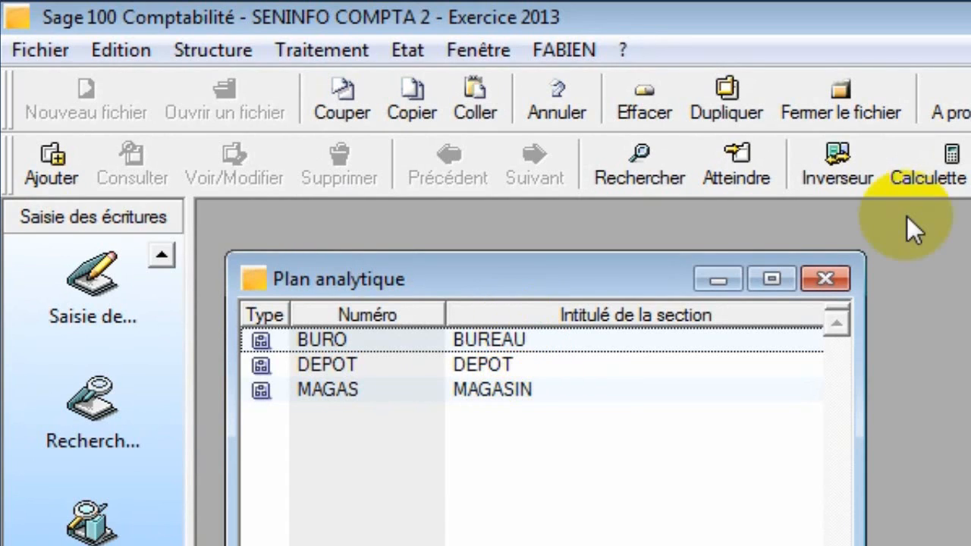
Close the analytical plan and open the January 2013 ACHAT journal for entry in a full-size window
left_click(826, 279)
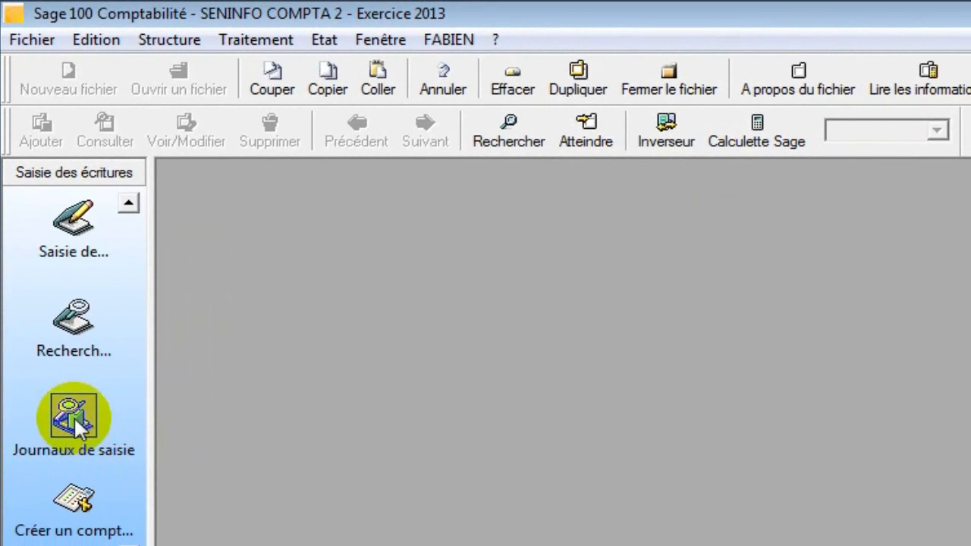
left_click(76, 425)
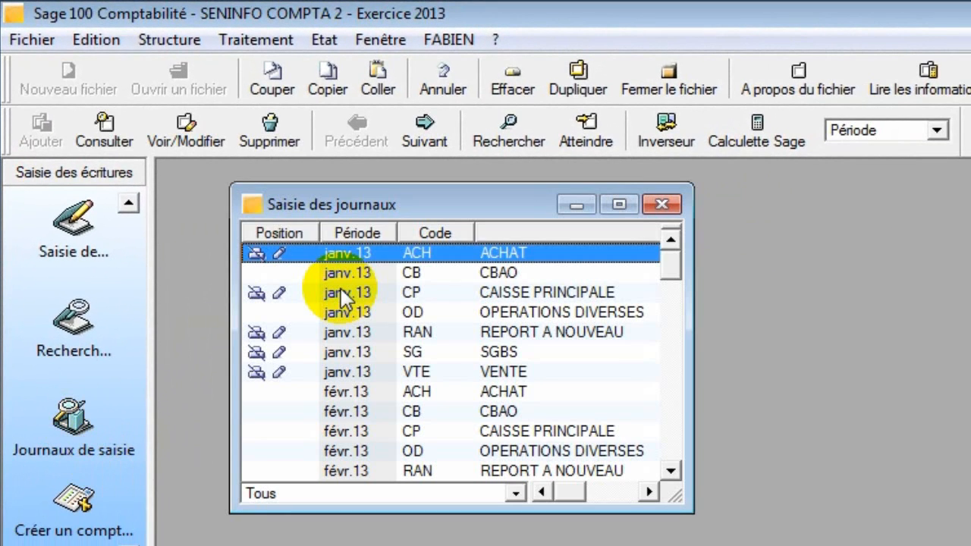
left_click(372, 254)
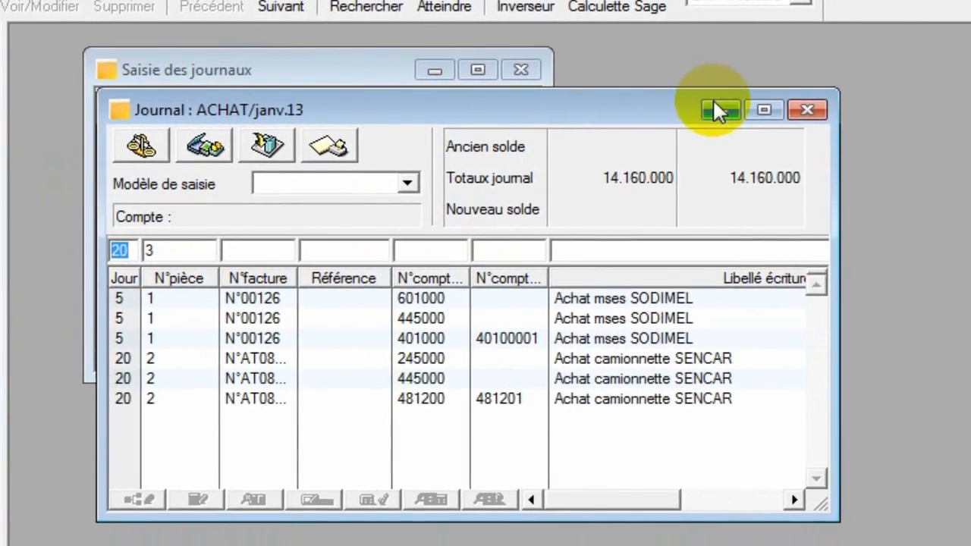
left_click(718, 110)
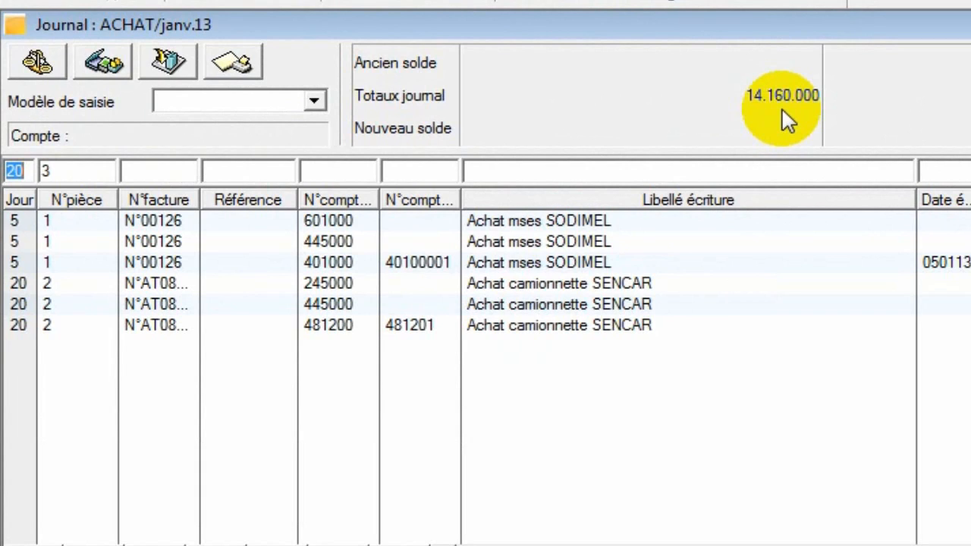
Start a new journal line dated day 23 with piece number 3, leaving the invoice number and reference blank
type("23")
key("Return")
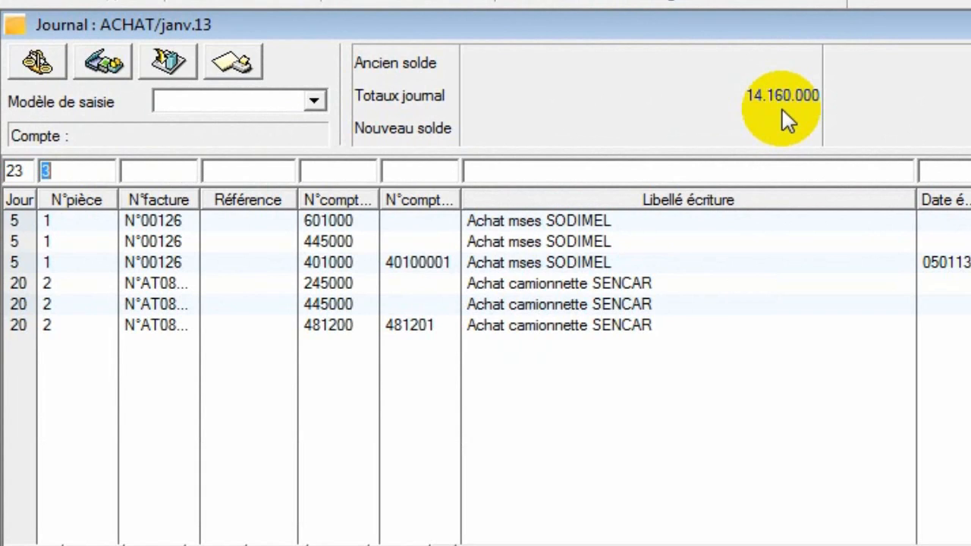
key("Return")
key("Return")
type("606")
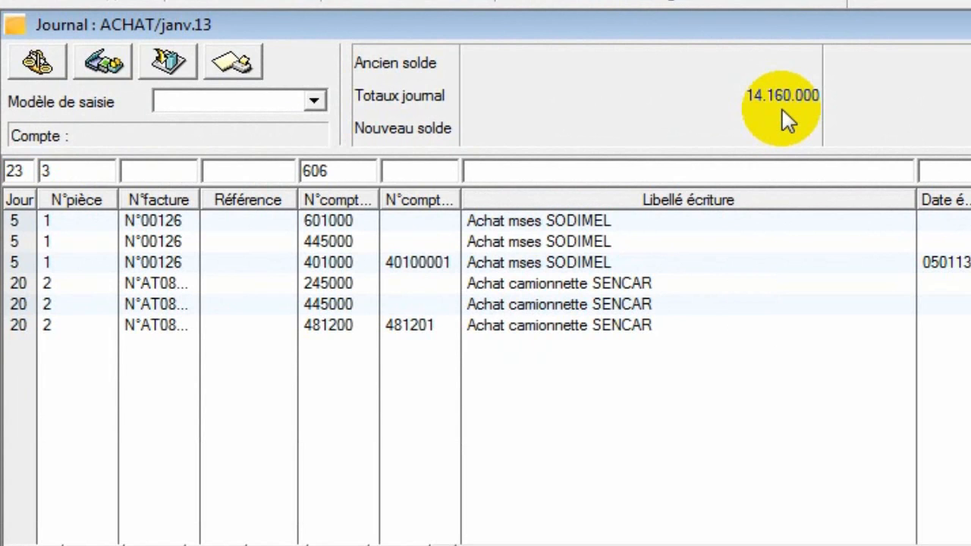
type("2")
key("Return")
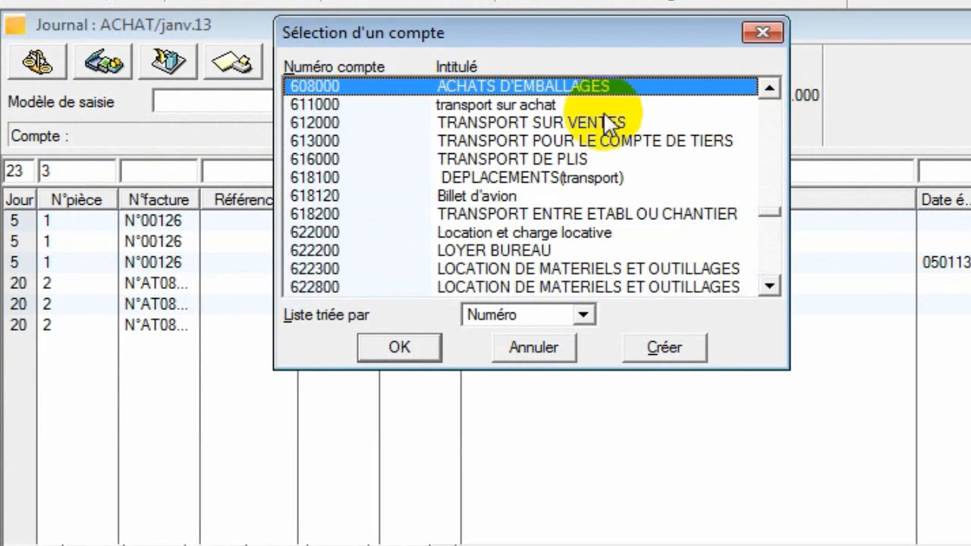
left_click(773, 31)
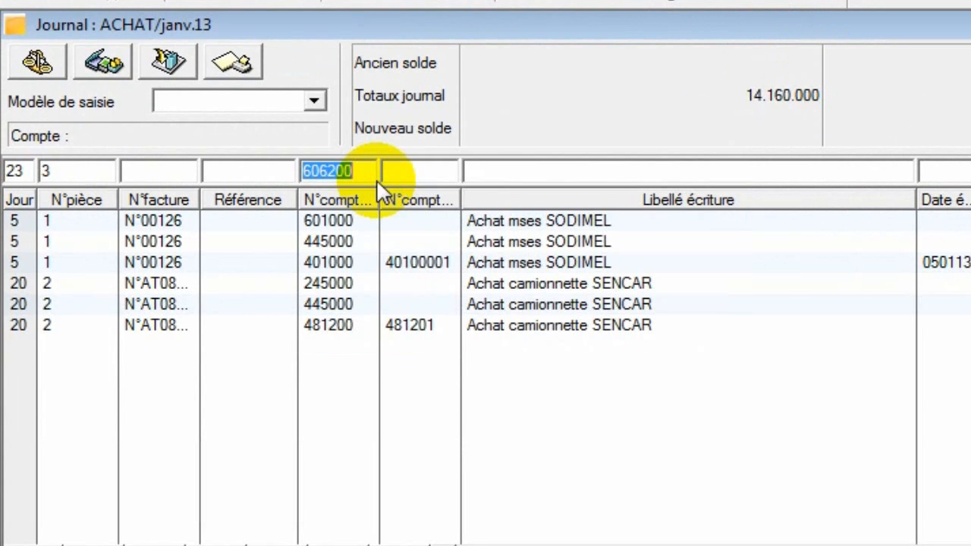
Record the line on general account 605200 with the label Electricité and a debit of 100000
left_click(325, 173)
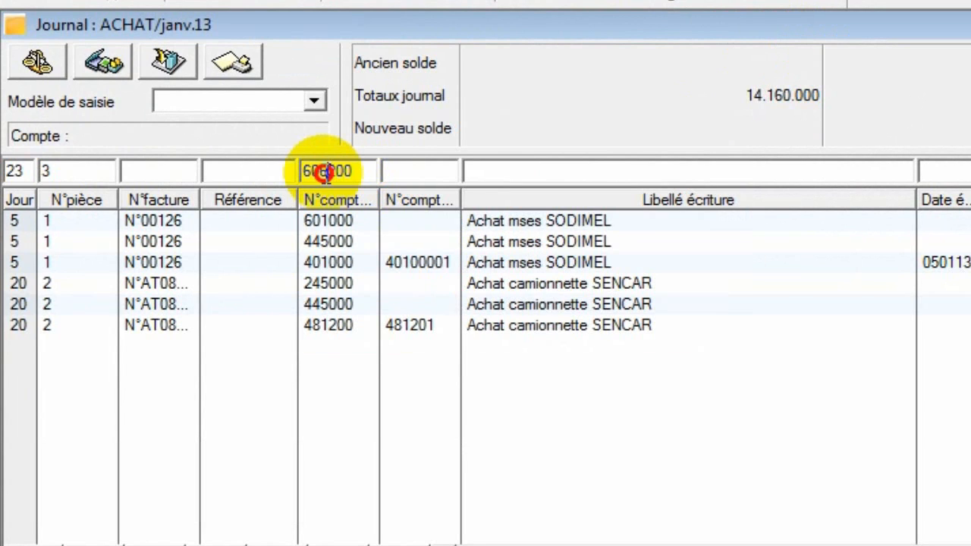
key("BackSpace")
type("52")
key("Return")
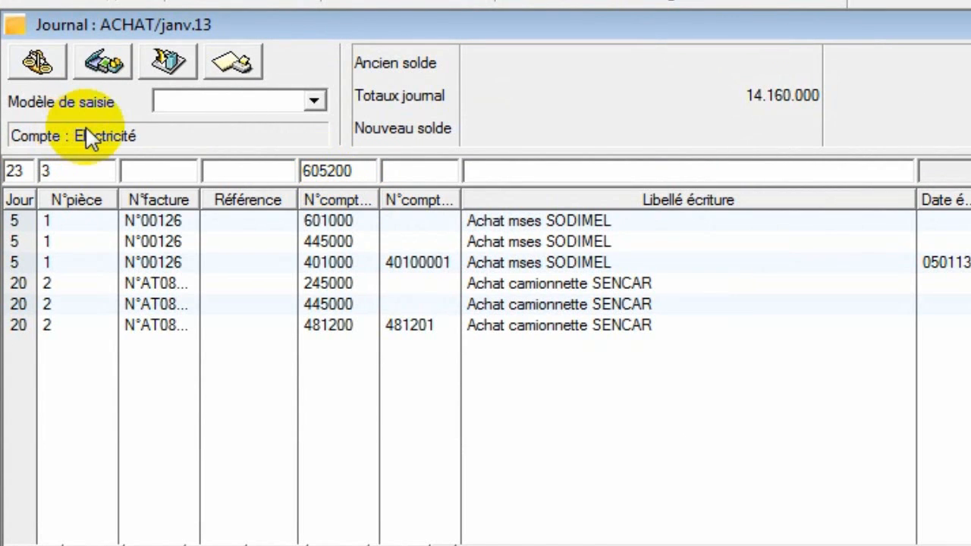
key("Return")
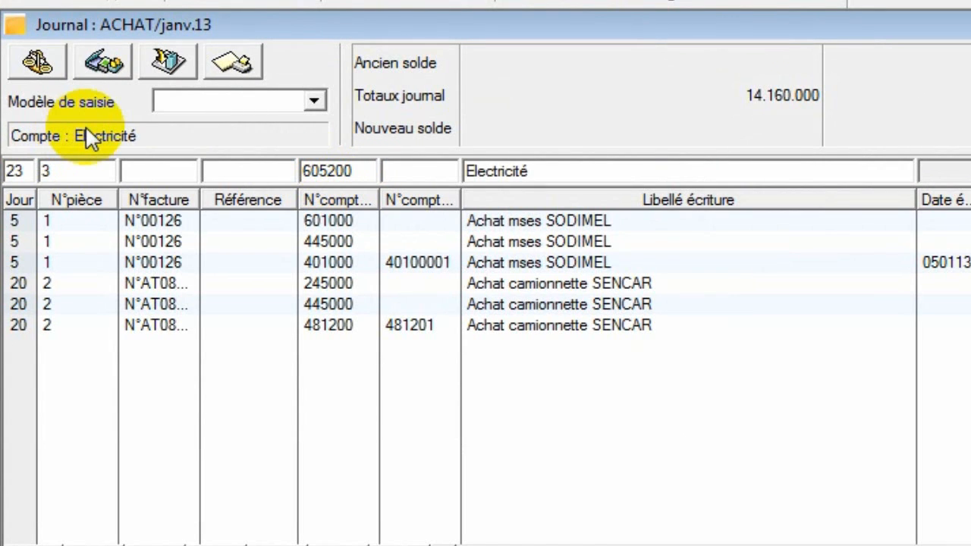
type("1000")
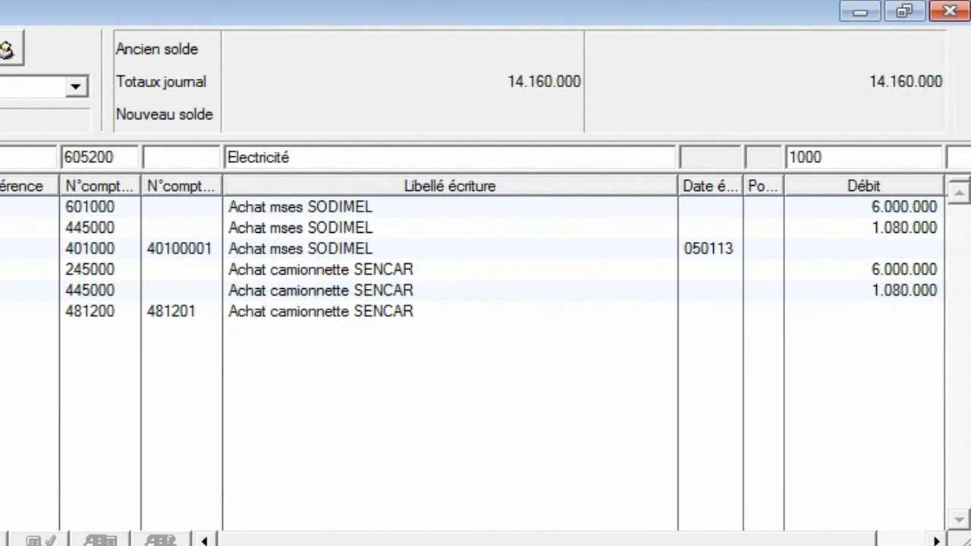
type("00")
key("Return")
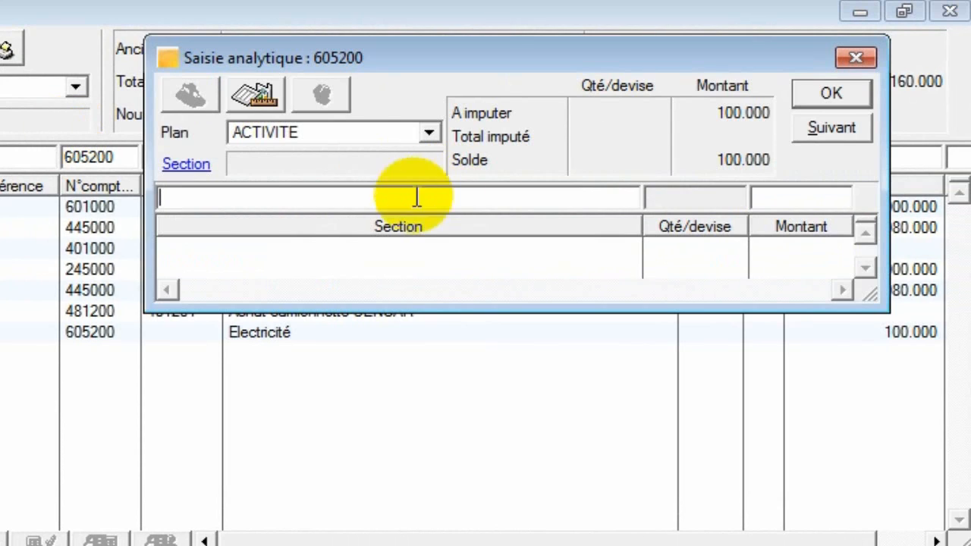
Allocate 40000 of the electricity expense to the MAGAS section of the ACTIVITE plan
type("R")
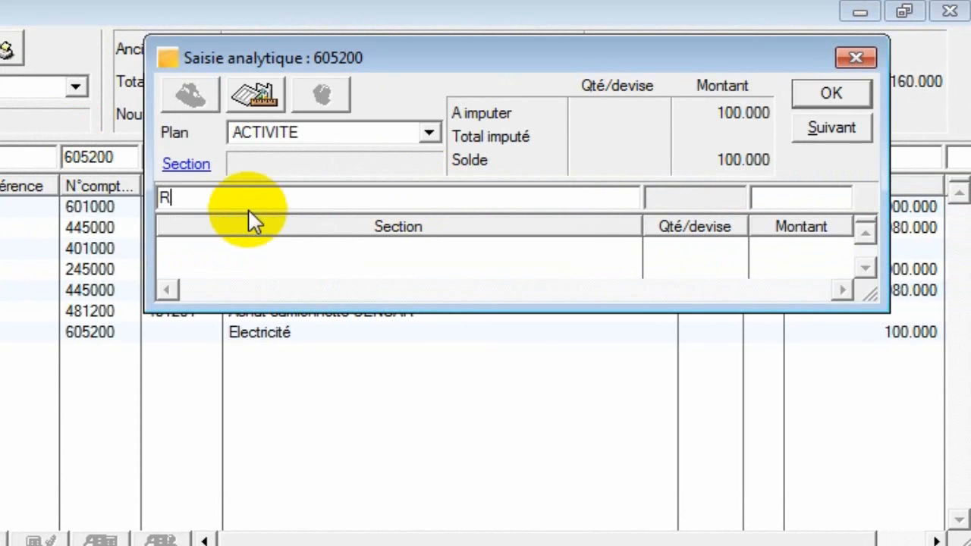
key("Tab")
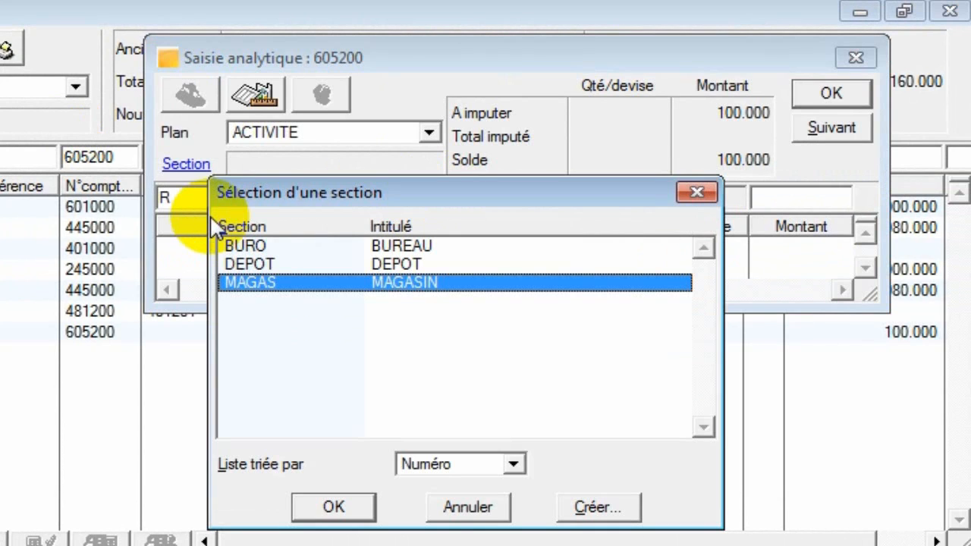
double_click(290, 282)
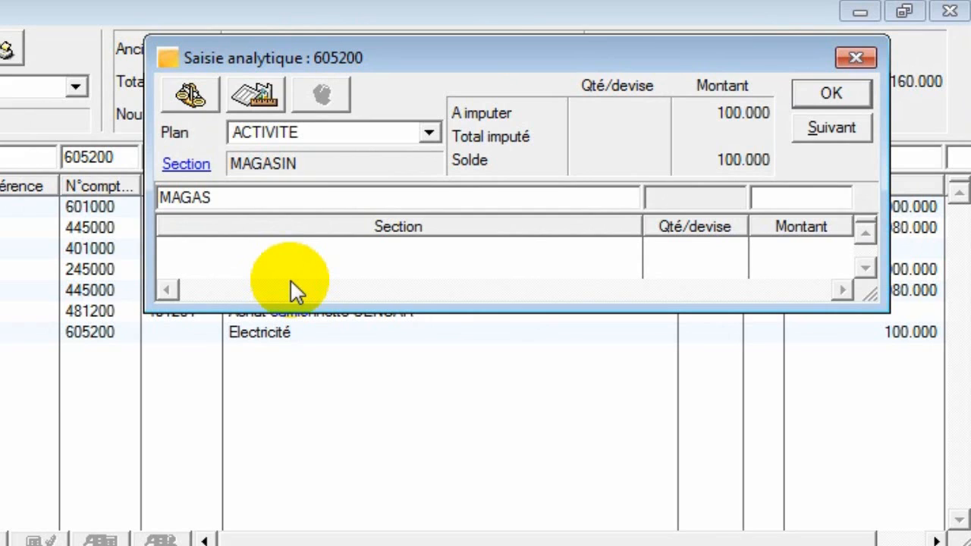
type("40000")
key("Return")
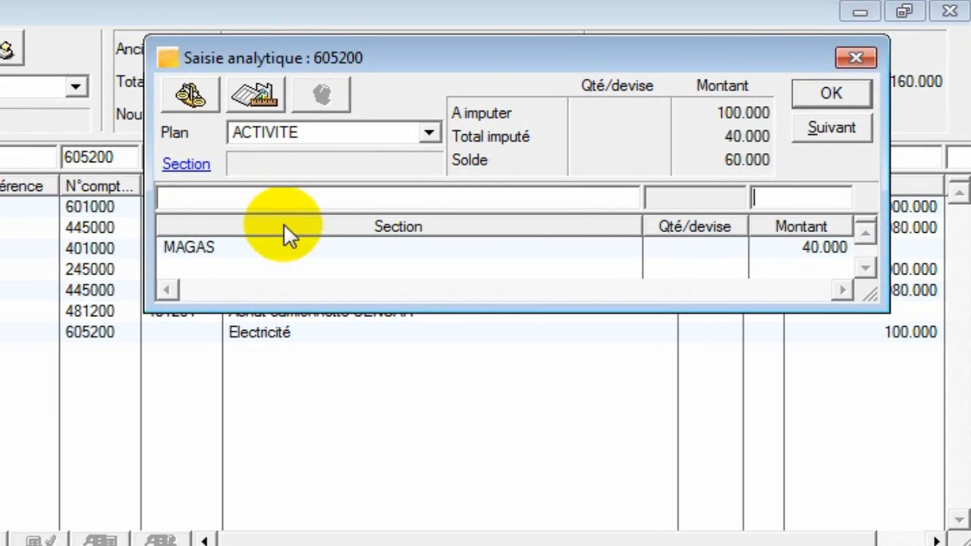
Allocate 50.000 of the electricity expense to the DEPOT section
left_click(284, 200)
type("F")
key("Tab")
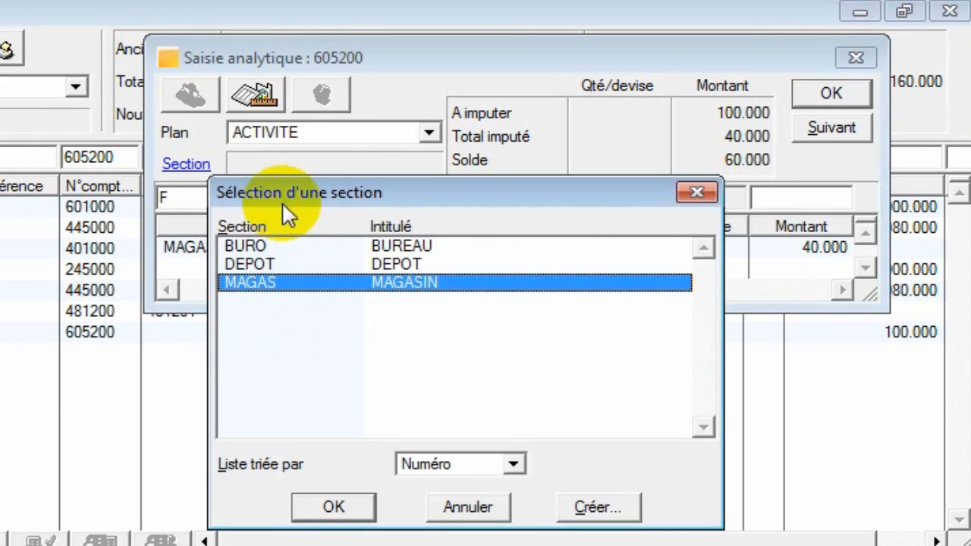
double_click(341, 263)
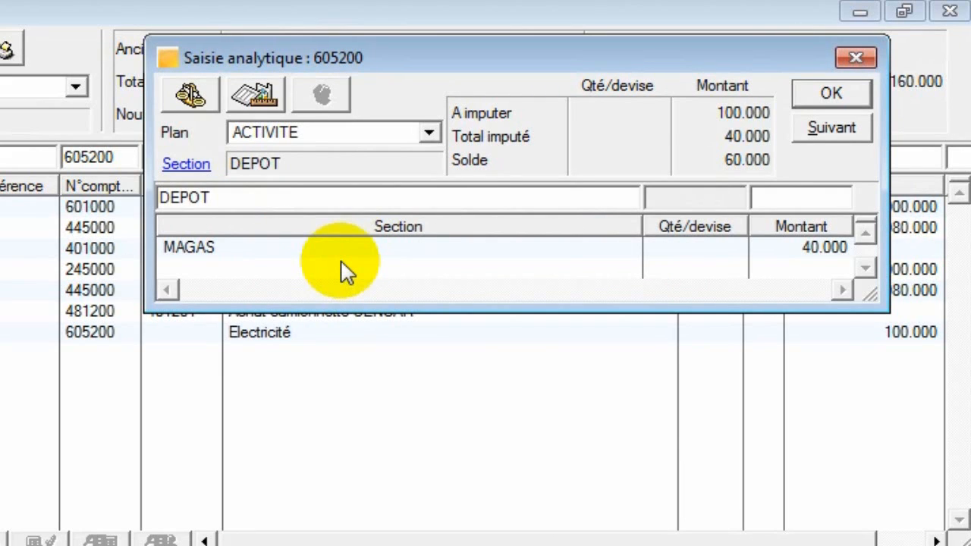
type("50.000")
key("Return")
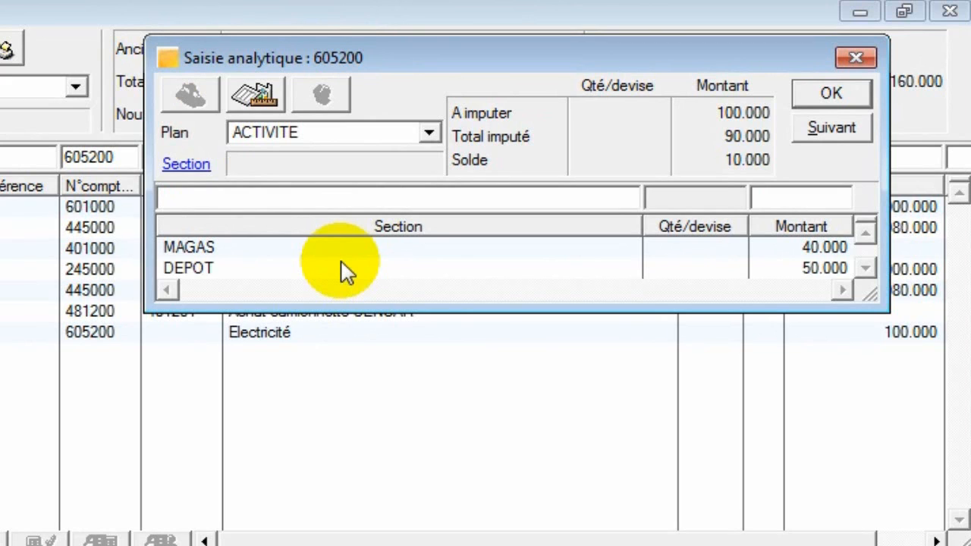
Allocate 10000 of the electricity expense to the BURO section and validate the analytical breakdown
type("4")
double_click(368, 247)
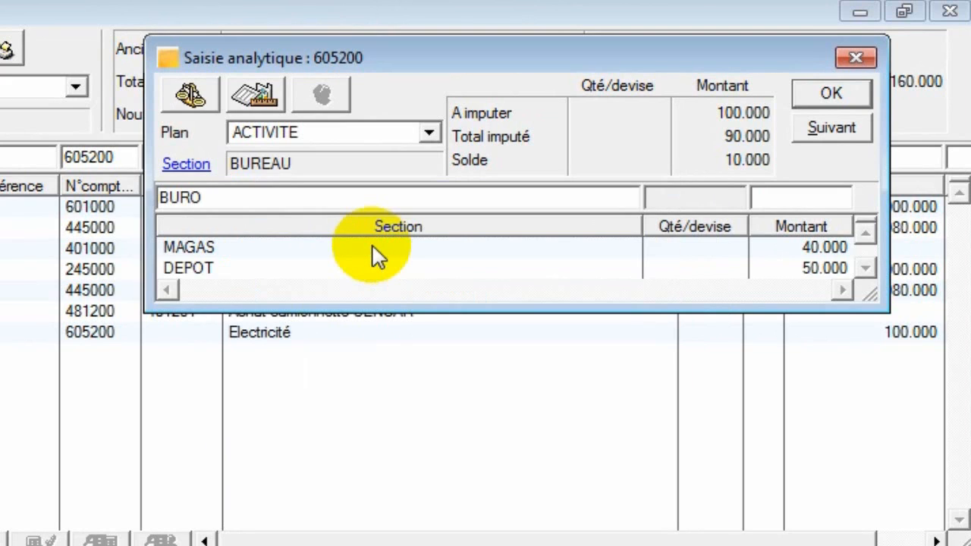
key("Tab")
type("1")
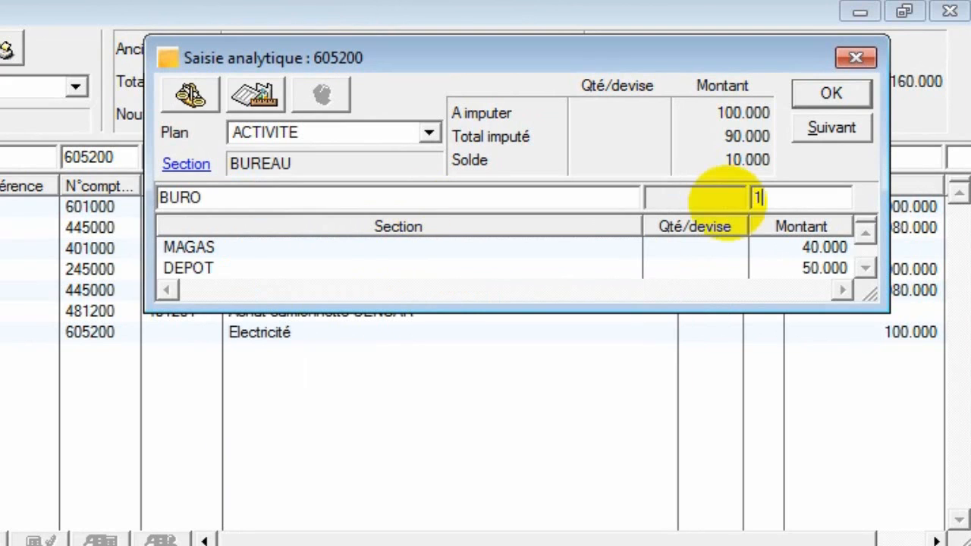
type("0000")
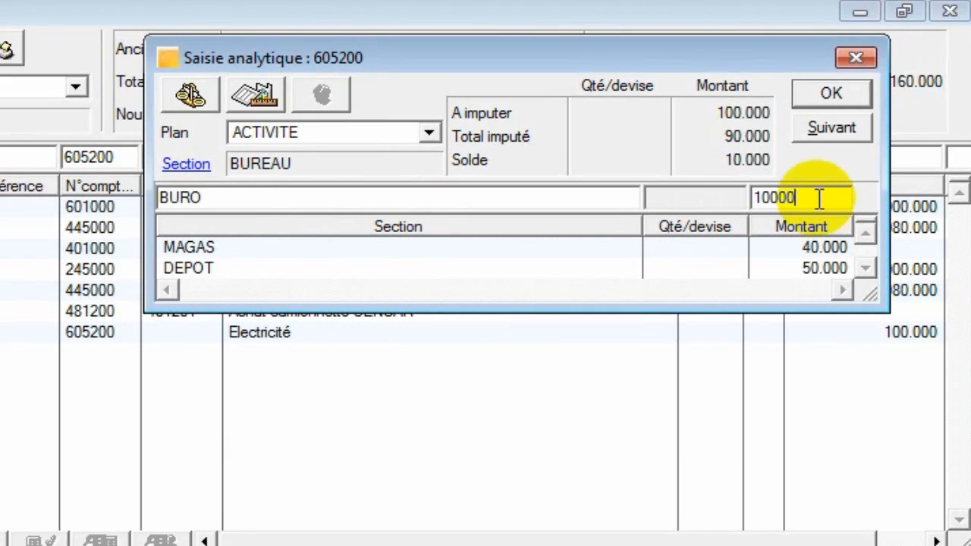
key("Return")
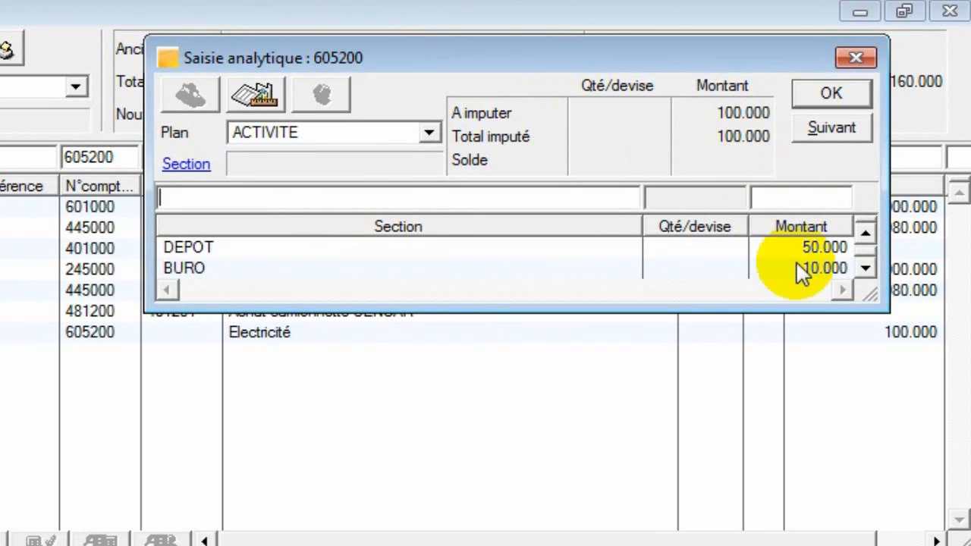
left_click(827, 95)
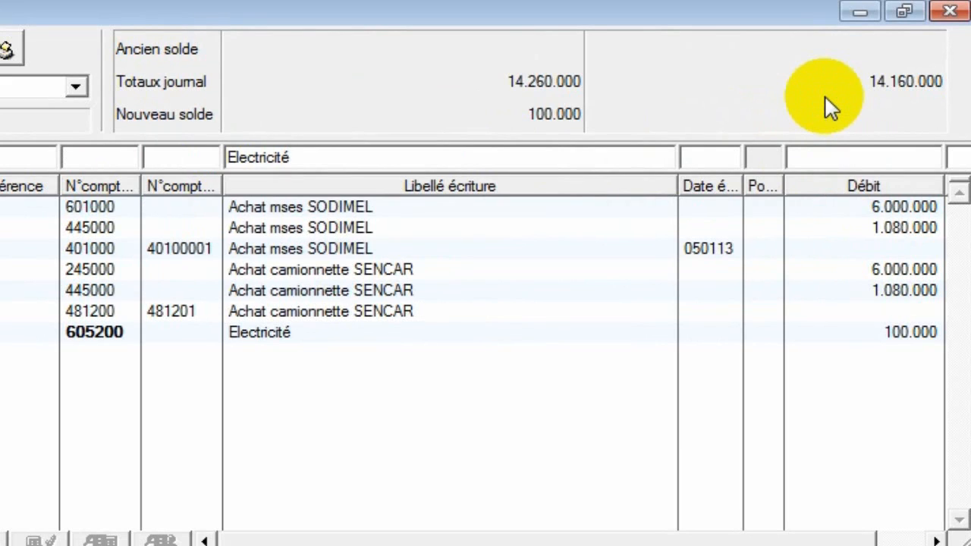
Add the balancing line for piece 3 on supplier account 401000 with the label Electricité
type("401")
key("Return")
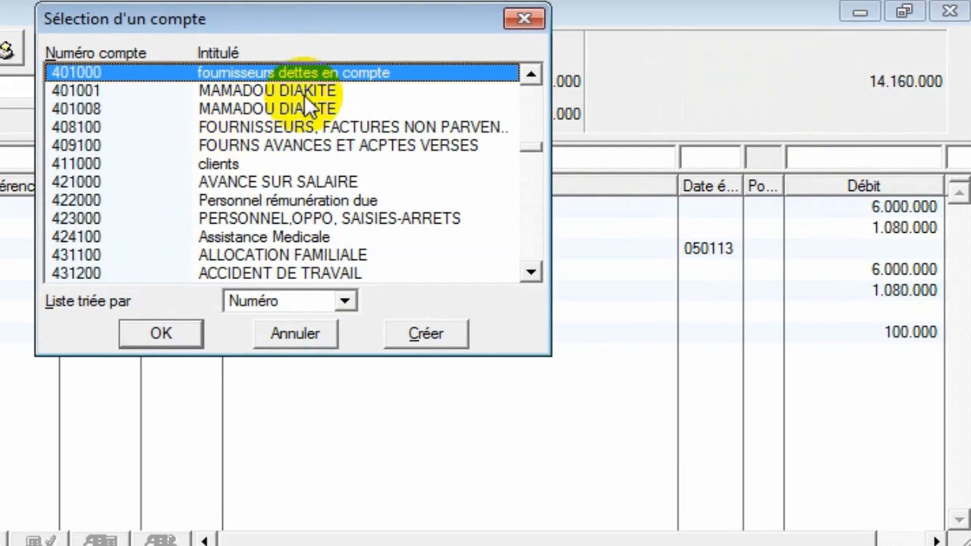
double_click(282, 76)
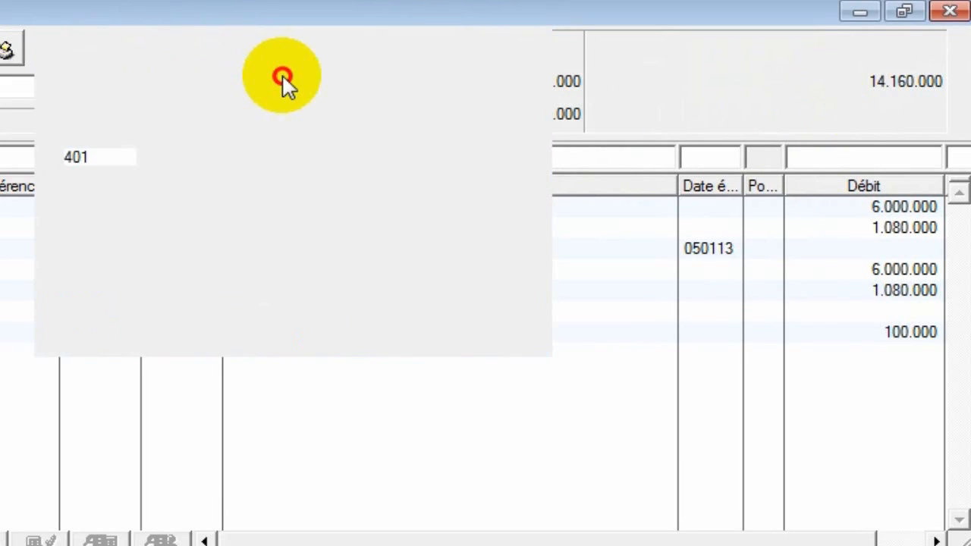
key("Return")
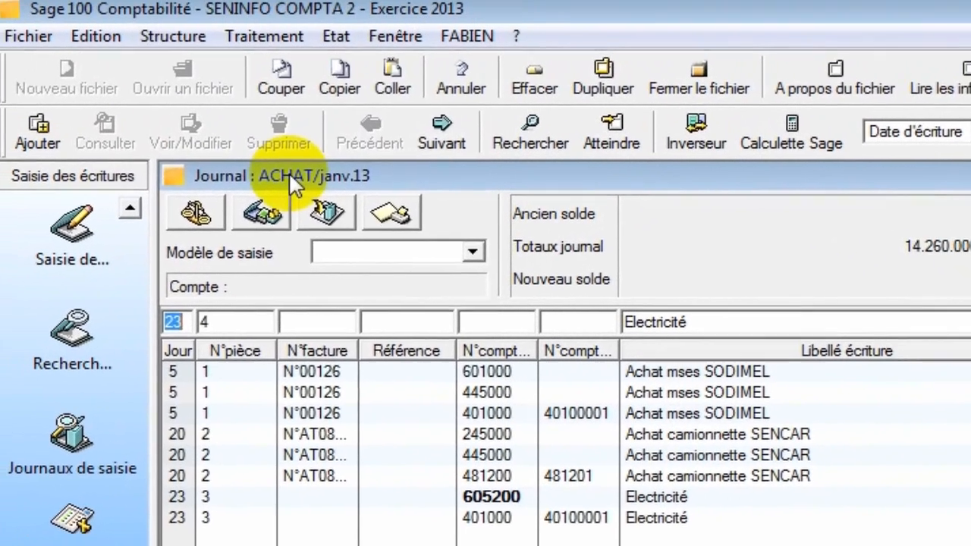
Add a new analytical grid model titled FOURNITURES DE BUREAU
left_click(177, 36)
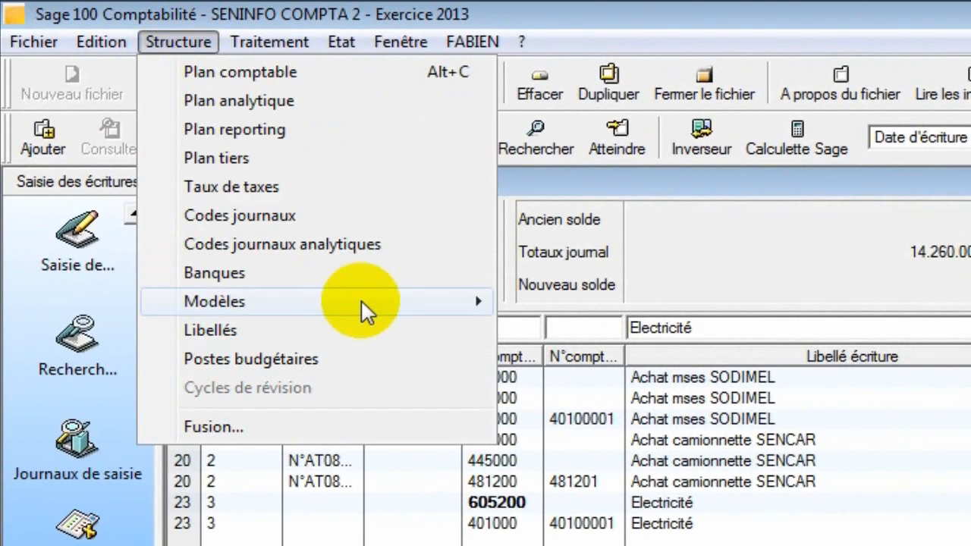
mouse_move(361, 304)
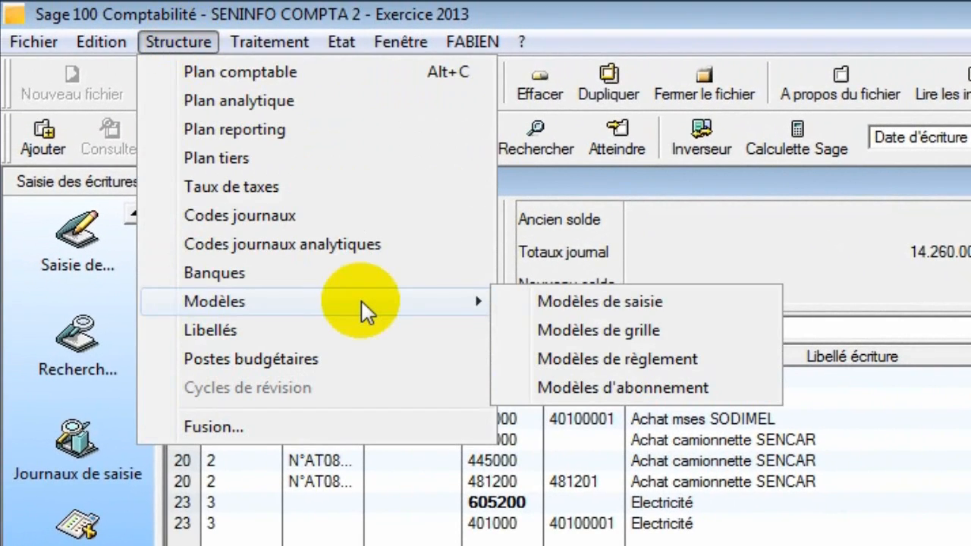
left_click(627, 328)
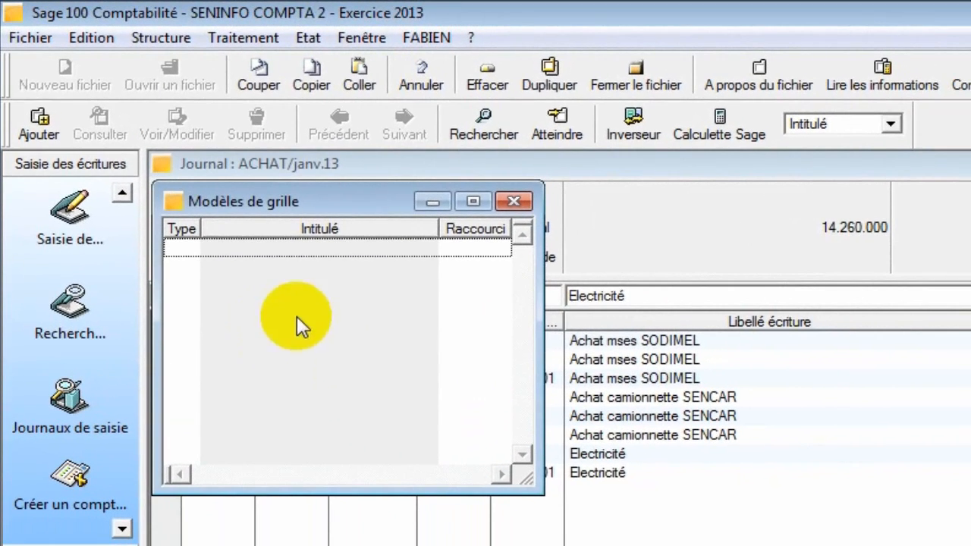
left_click(53, 125)
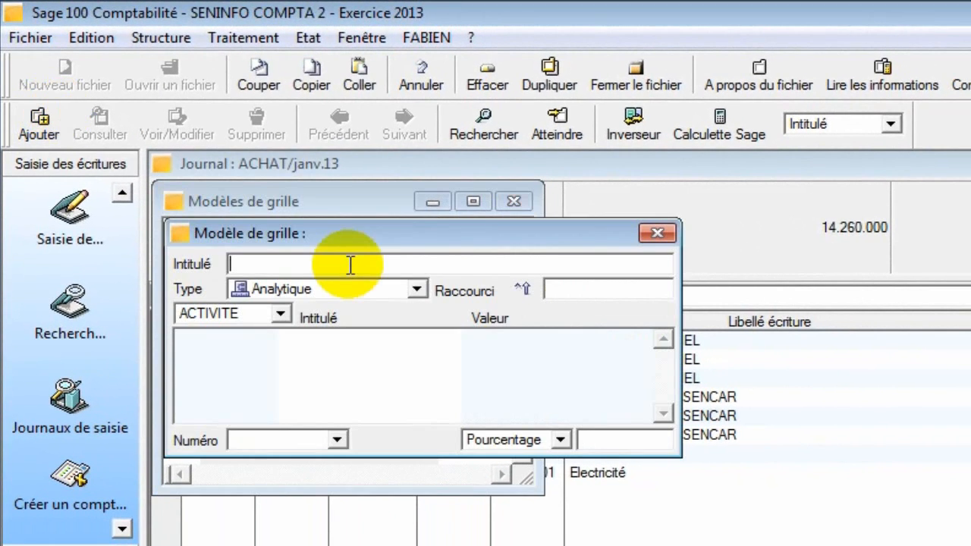
type("FOURNI")
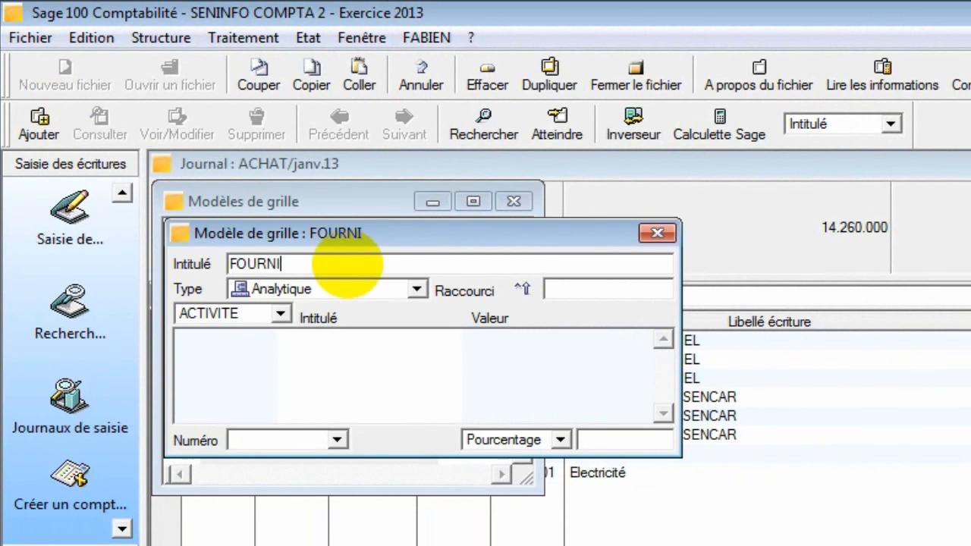
type("TURES DE BURE")
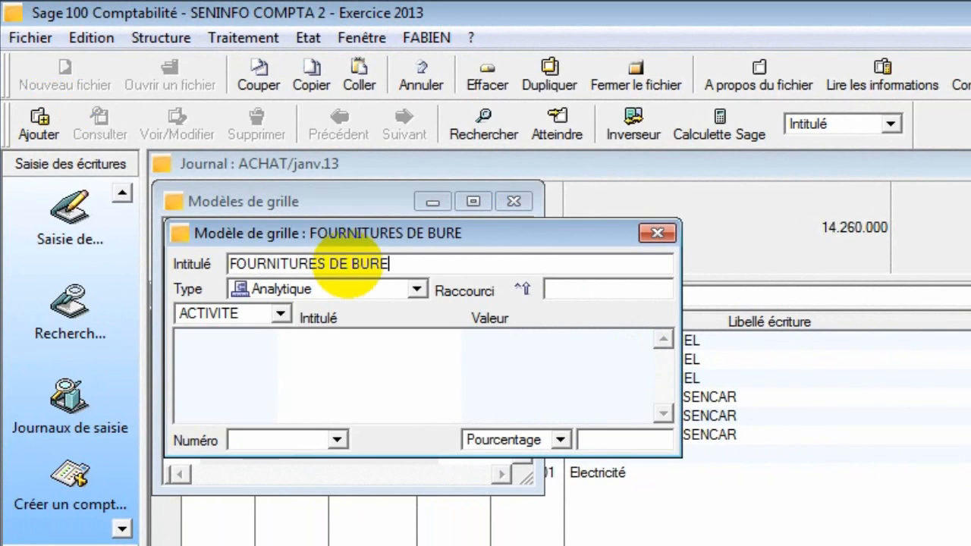
type("AU")
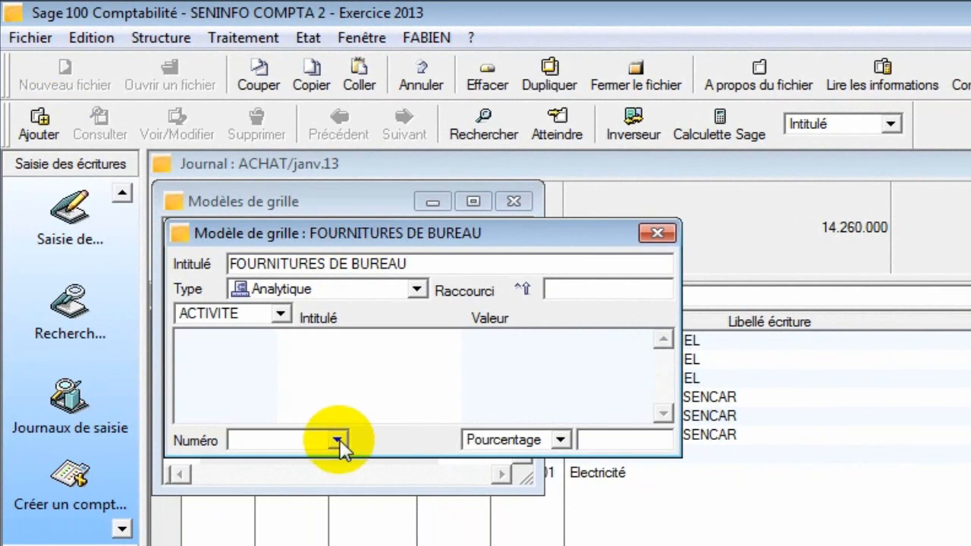
Add the BURO section at 60 percent to the FOURNITURES DE BUREAU grid model under the ACTIVITE plan
left_click(337, 441)
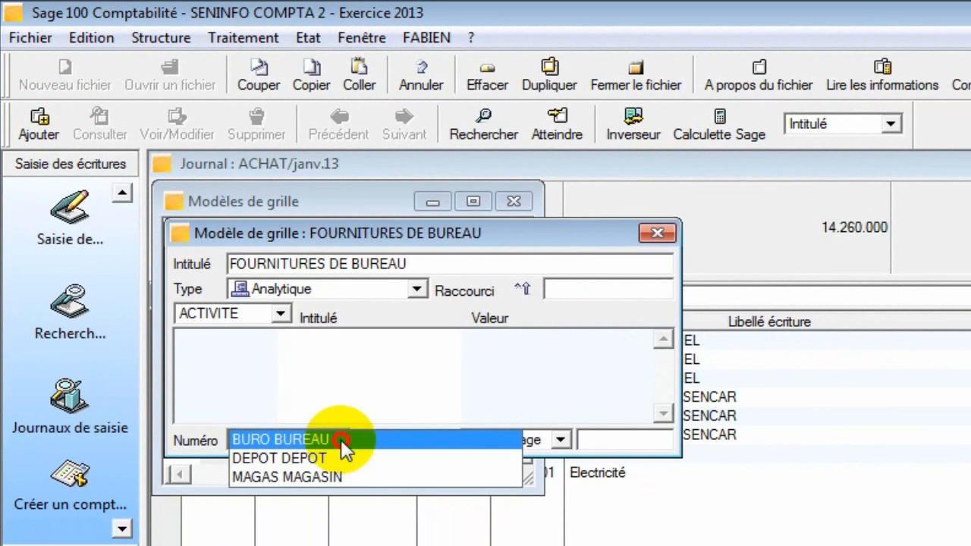
left_click(341, 440)
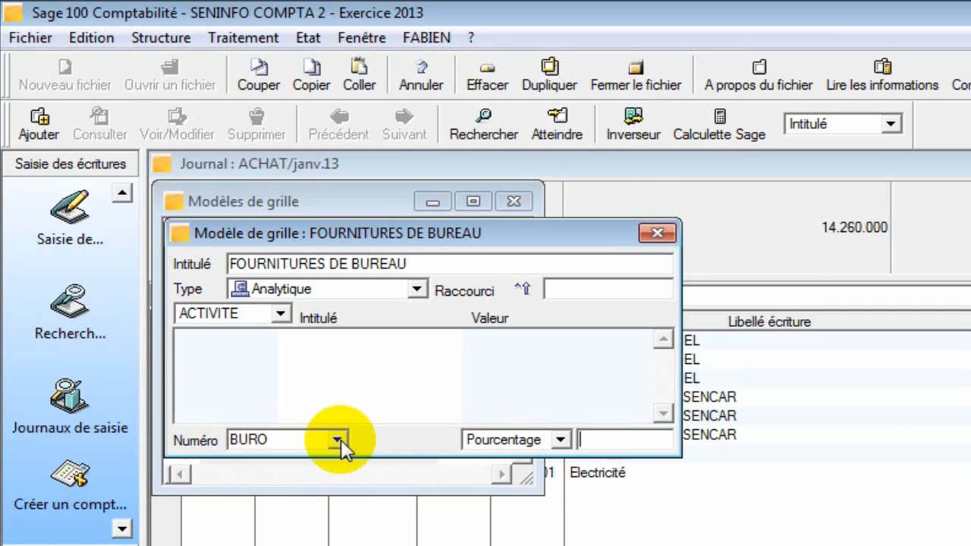
type("60")
key("Return")
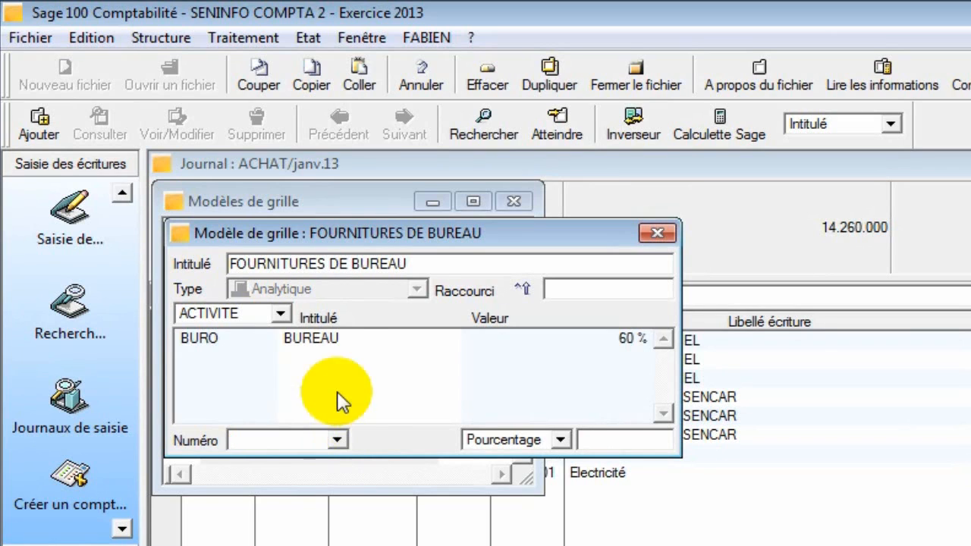
Add the DEPOT section to the office supplies grid model with a share of 10 percent
left_click(338, 440)
left_click(337, 459)
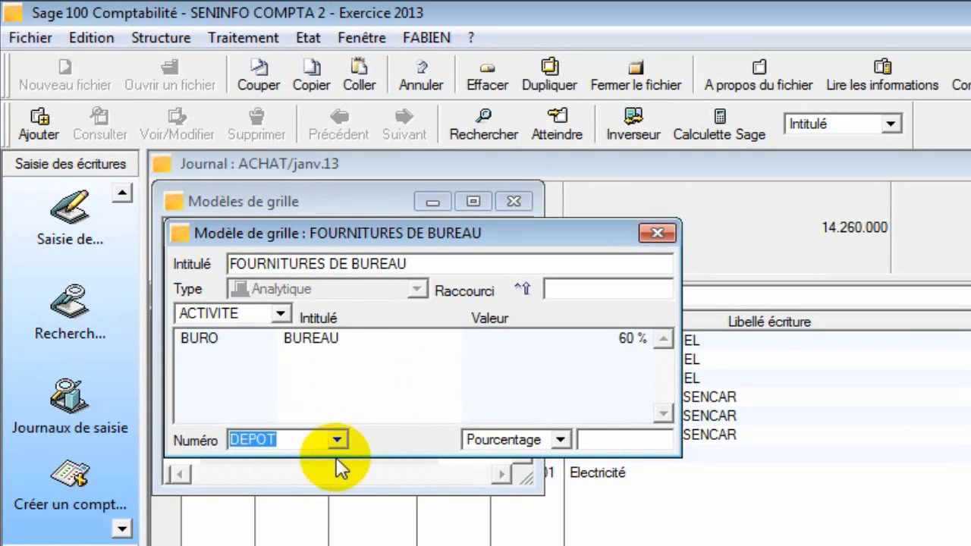
key("Tab")
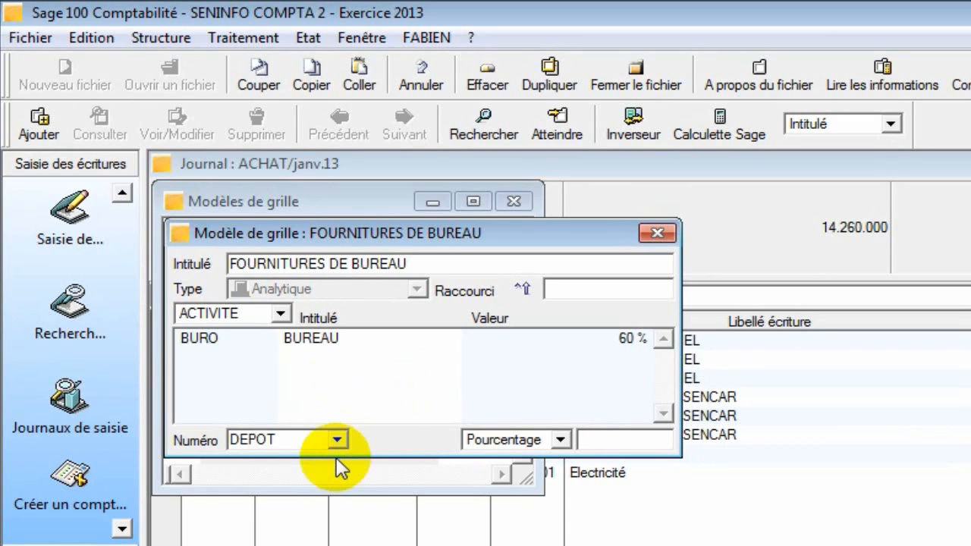
type("10")
key("Return")
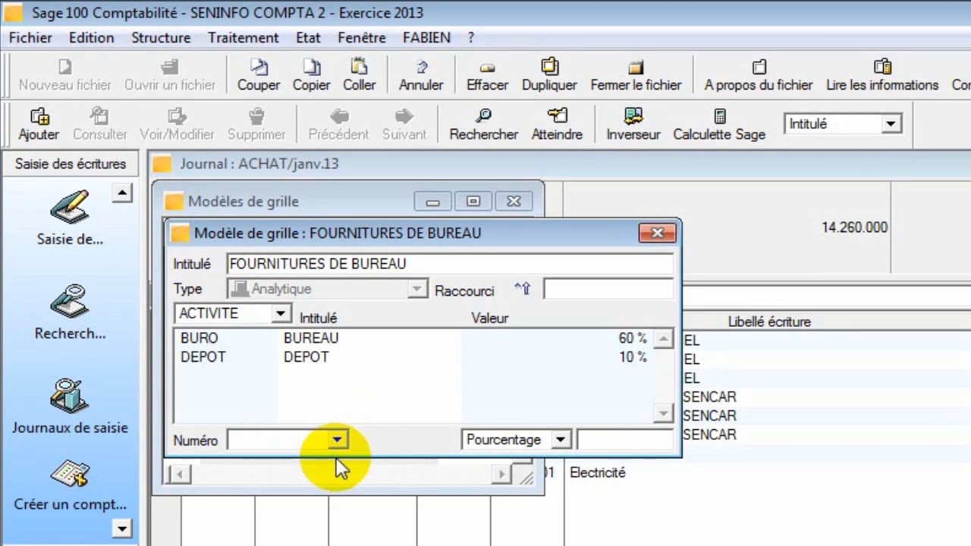
Add the MAGAS section at 30 percent to the grid model and return to the ACHAT journal for janv.13
left_click(337, 442)
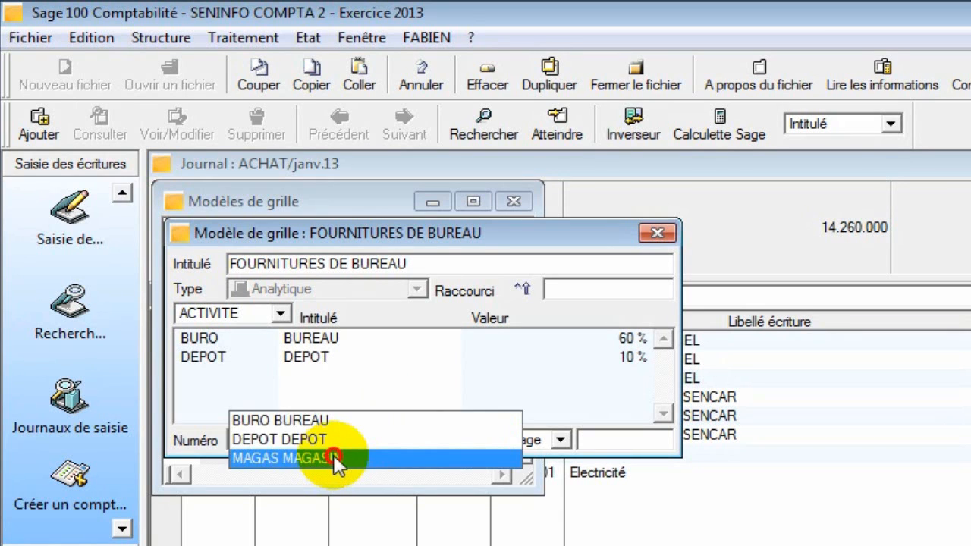
left_click(335, 456)
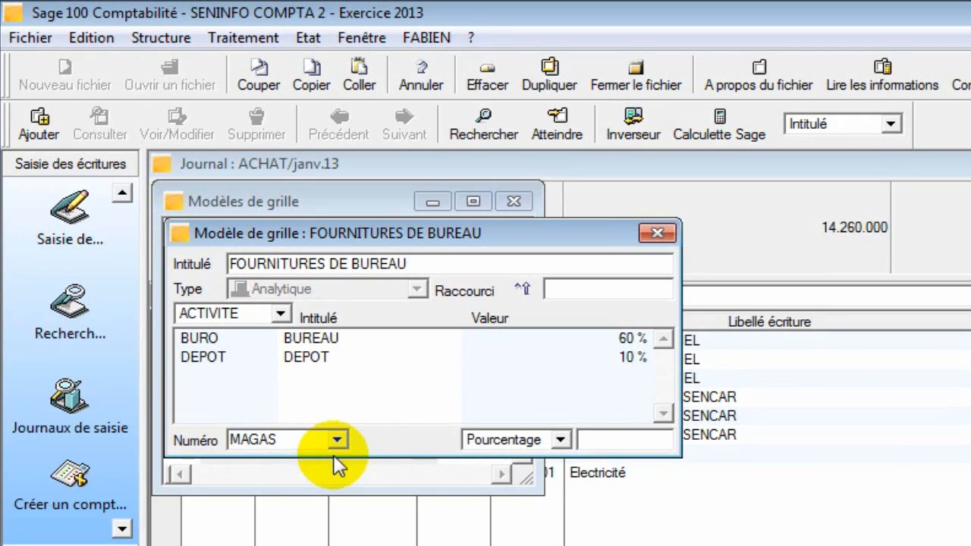
type("30")
key("Return")
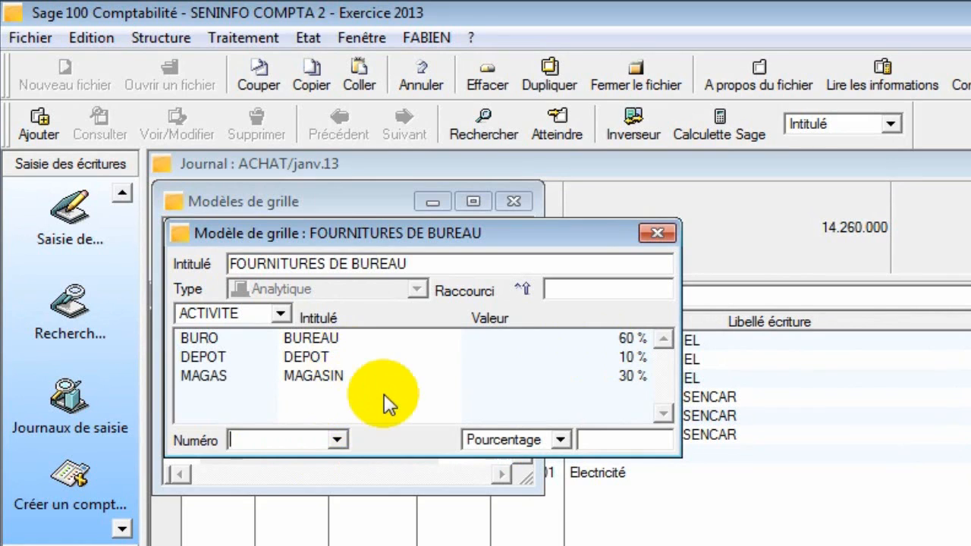
left_click(658, 234)
left_click(519, 201)
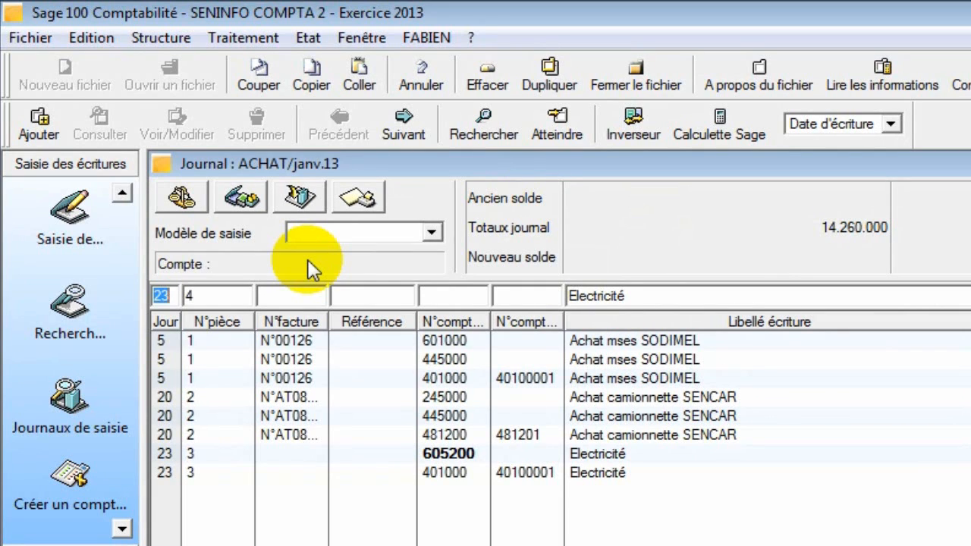
Record the journal line for piece 4 on day 23: account 605500, label Fournitures de bureau, debit 60000
key("Tab")
key("Tab")
type("6055")
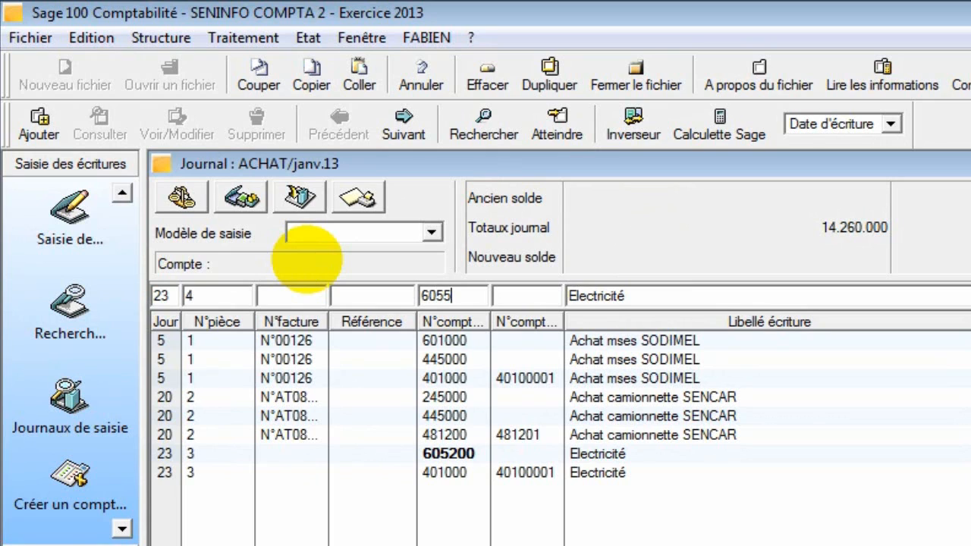
type("00")
key("Tab")
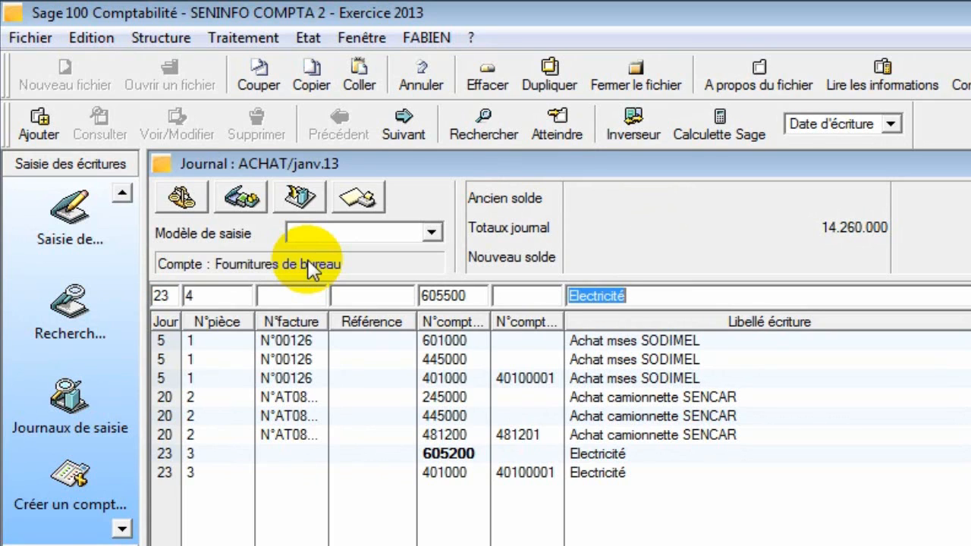
type("Fournitures de bureau")
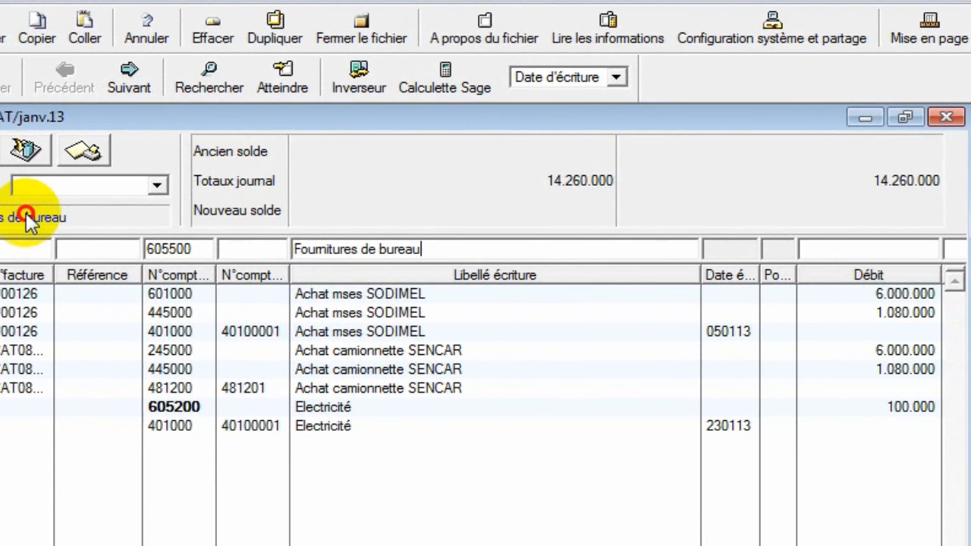
key("Tab")
type("6000")
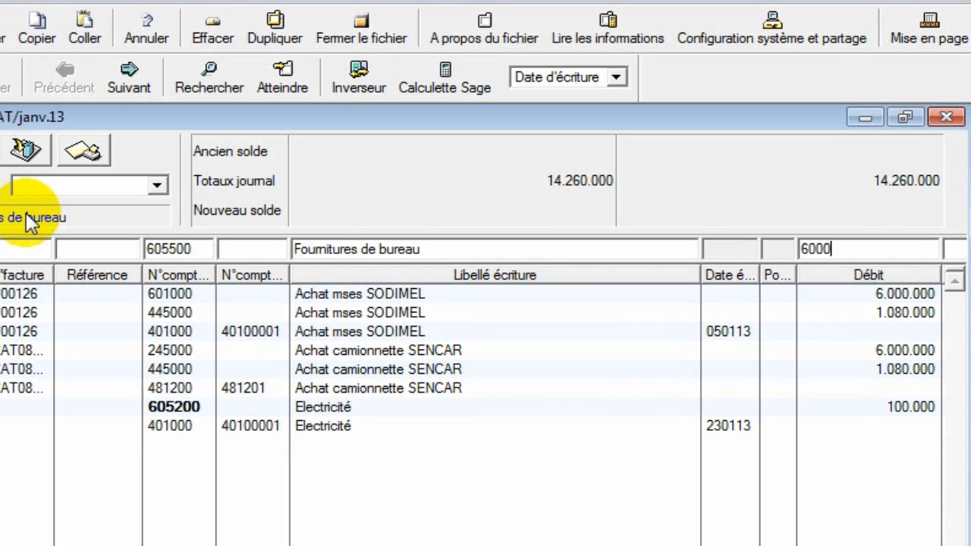
type("0")
key("Return")
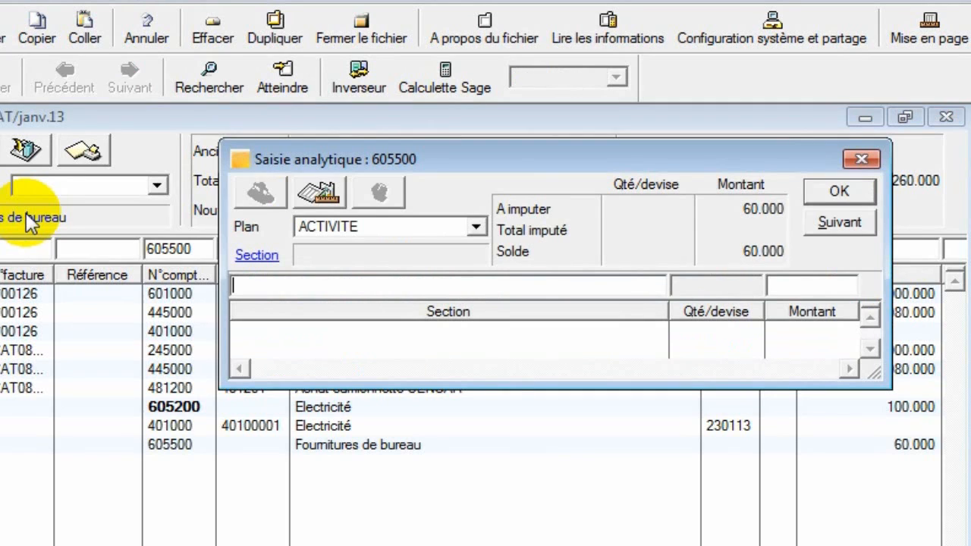
Apply the FOURNITURES DE BUREAU grid to the analytical entry of account 605500, review the section amounts and validate the breakdown
left_click(317, 197)
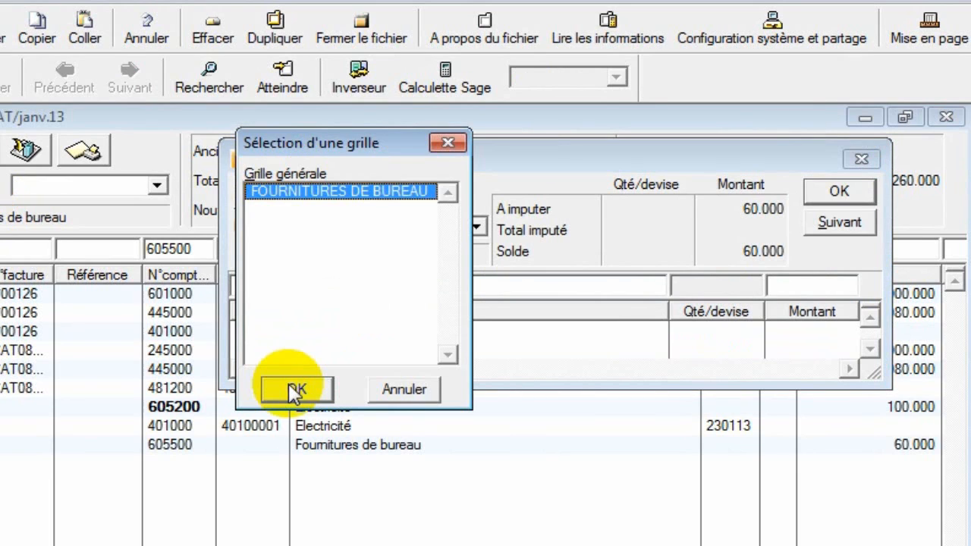
left_click(294, 390)
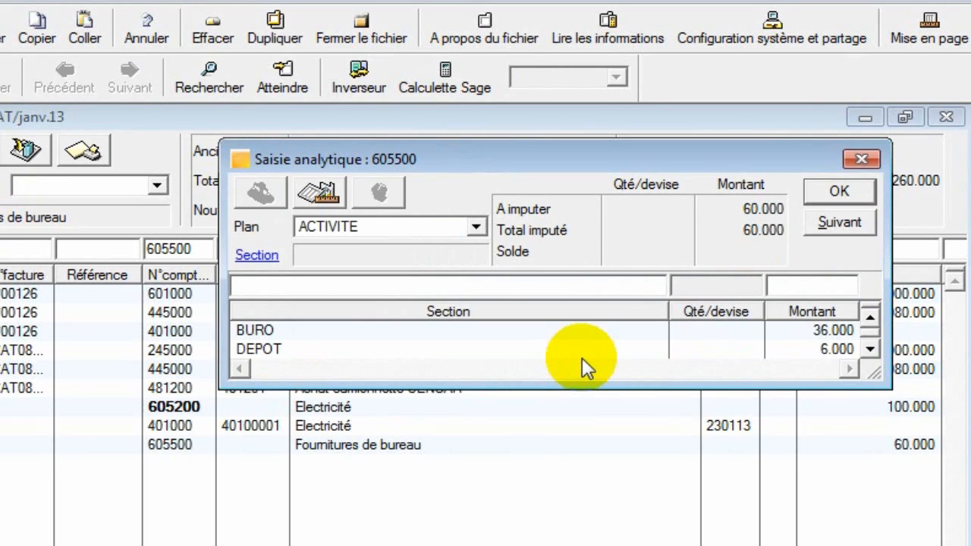
left_click(870, 349)
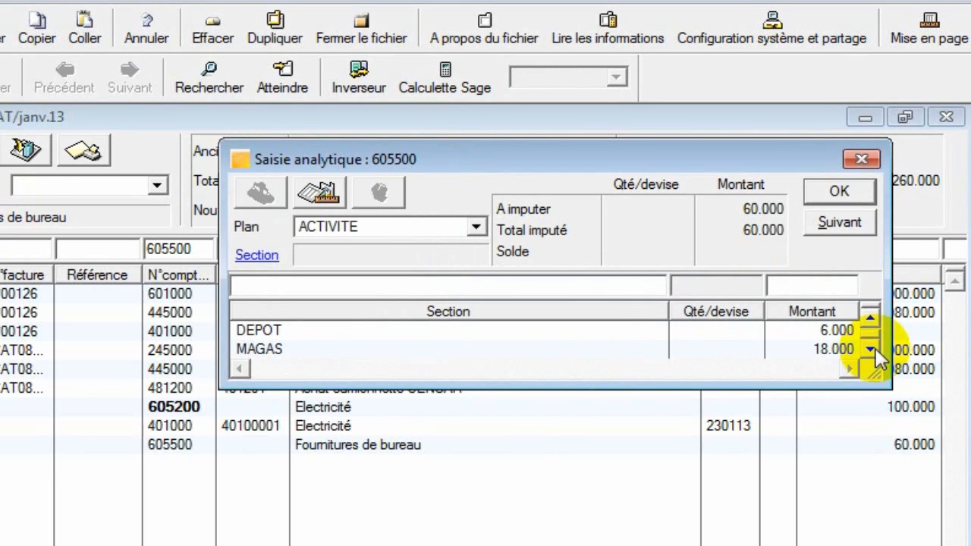
left_click(843, 191)
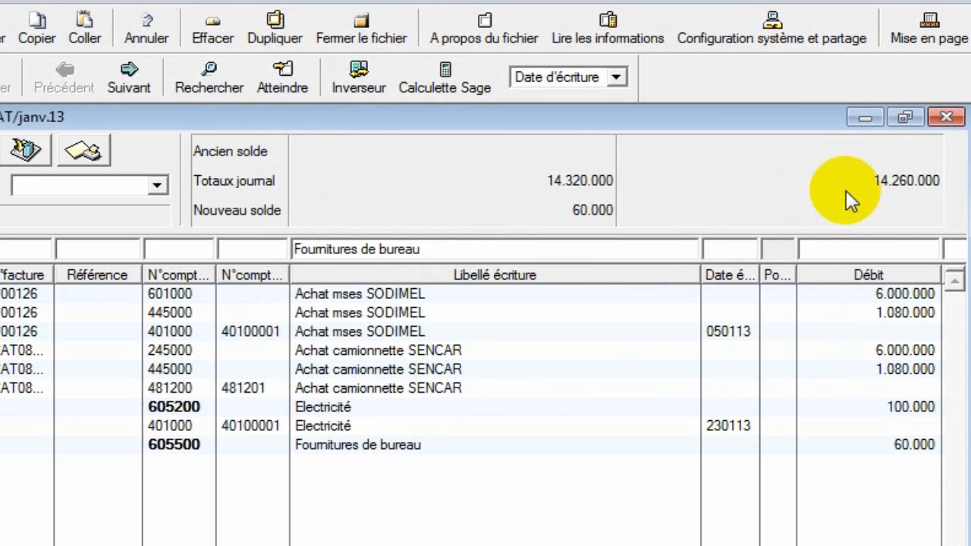
Add the balancing line for the office supplies purchase on supplier account 401000, keeping the proposed third-party account
type("40100")
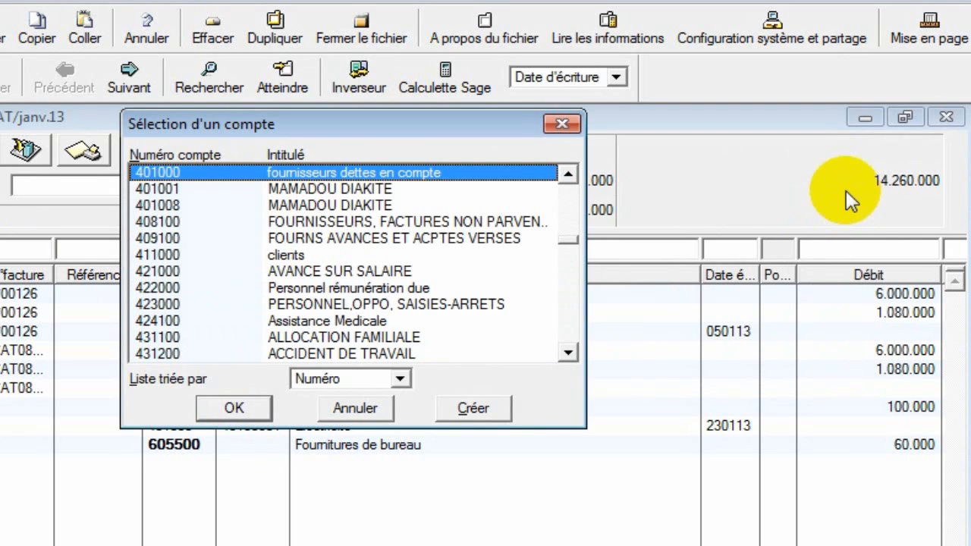
left_click(229, 408)
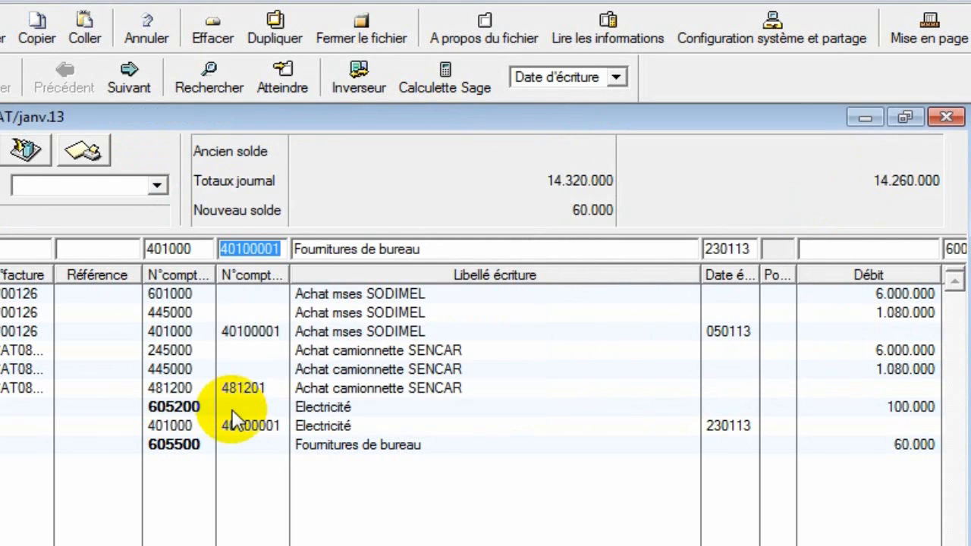
key("Return")
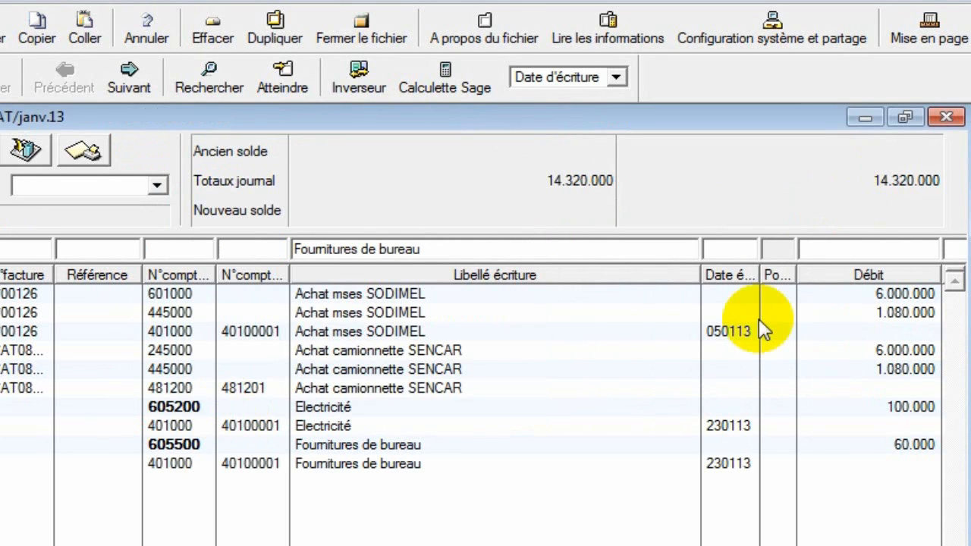